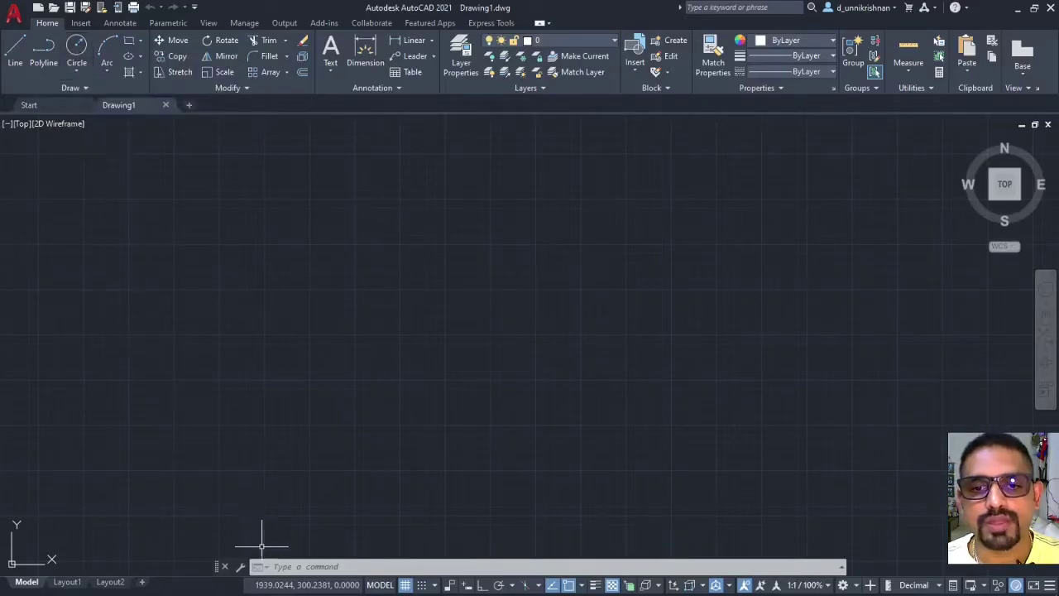
# - Draw a freehand circle with a radius of about 821 units and erase it
pyautogui.click(78, 73)
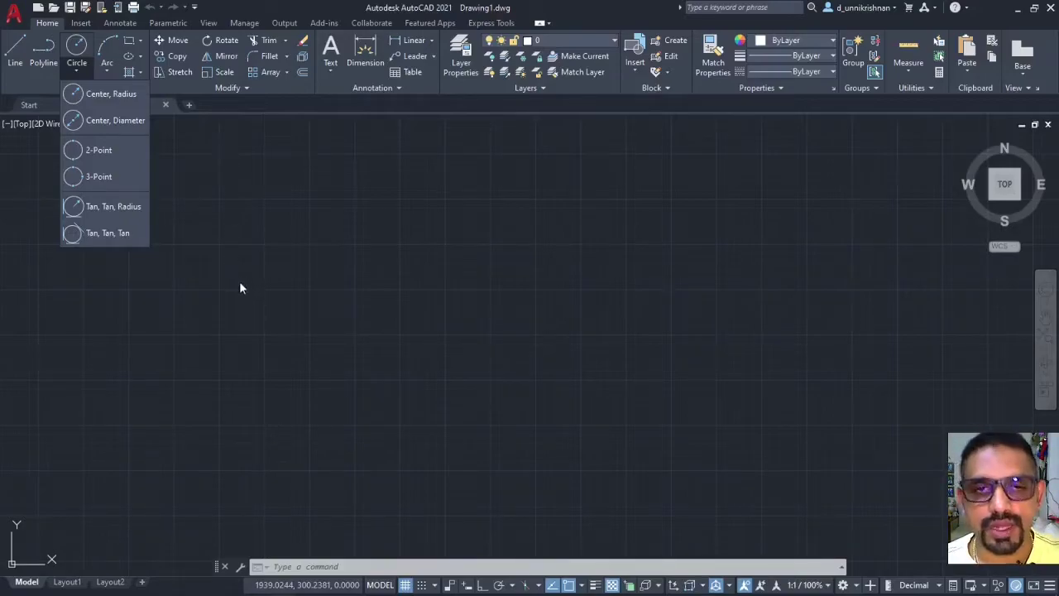
pyautogui.click(83, 55)
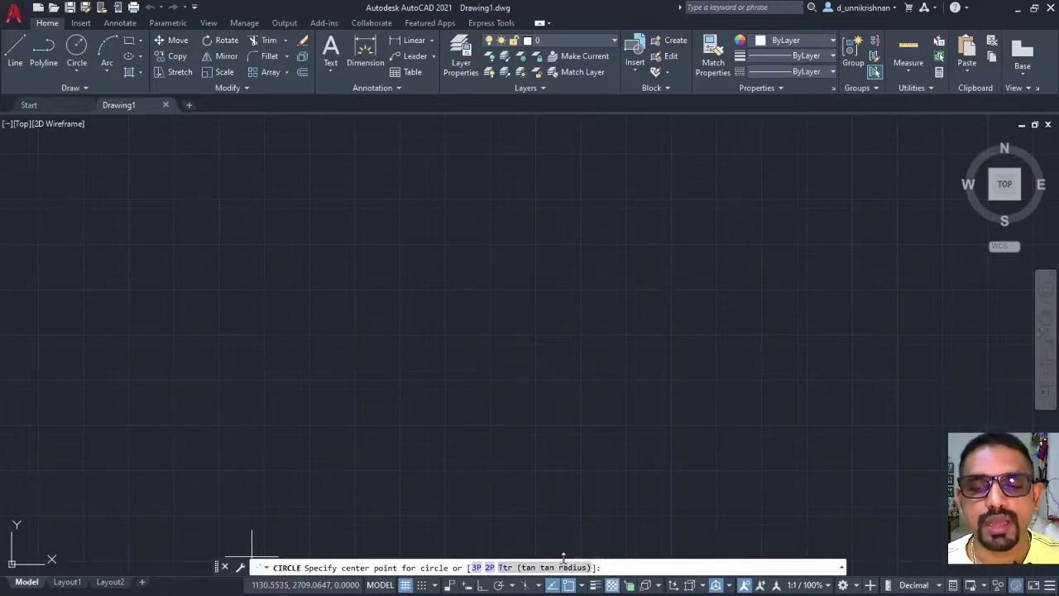
pyautogui.click(264, 332)
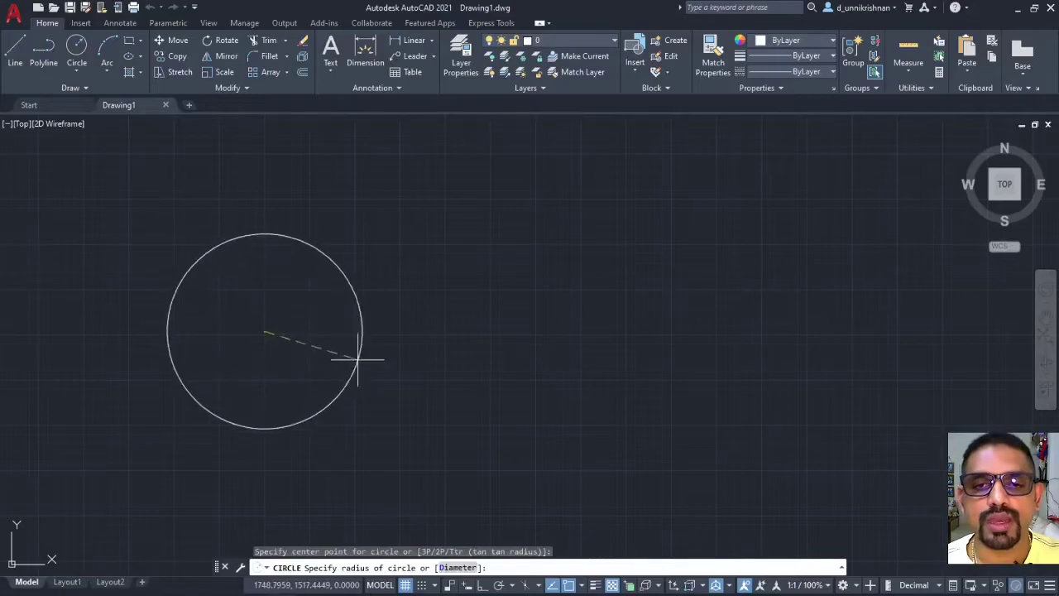
pyautogui.click(412, 323)
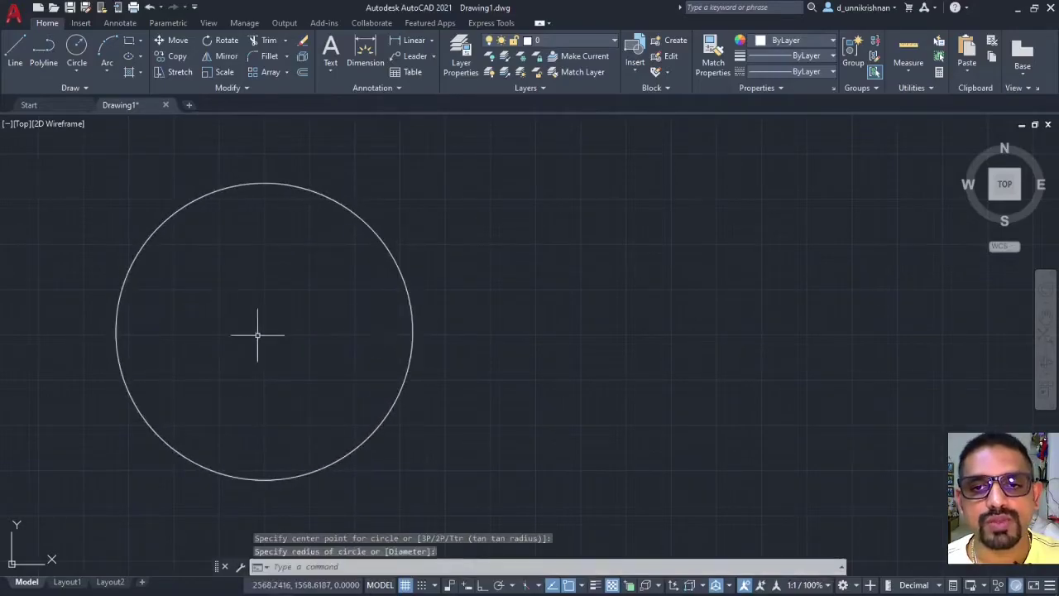
pyautogui.press('Delete')
# - Draw a circle centered at 100,100 with a radius of 50 units
pyautogui.write('c')
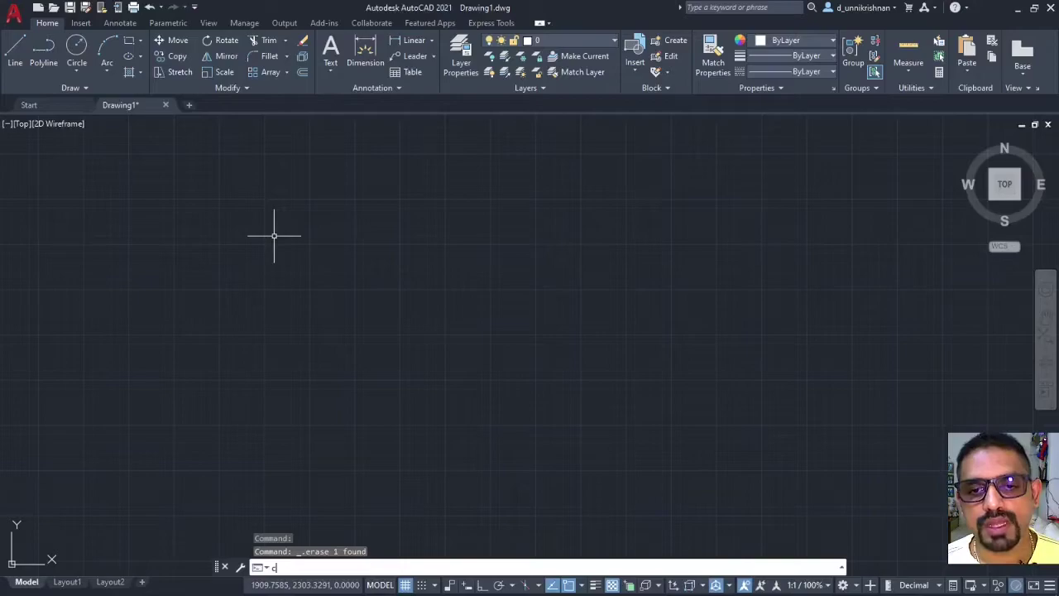
pyautogui.press('Return')
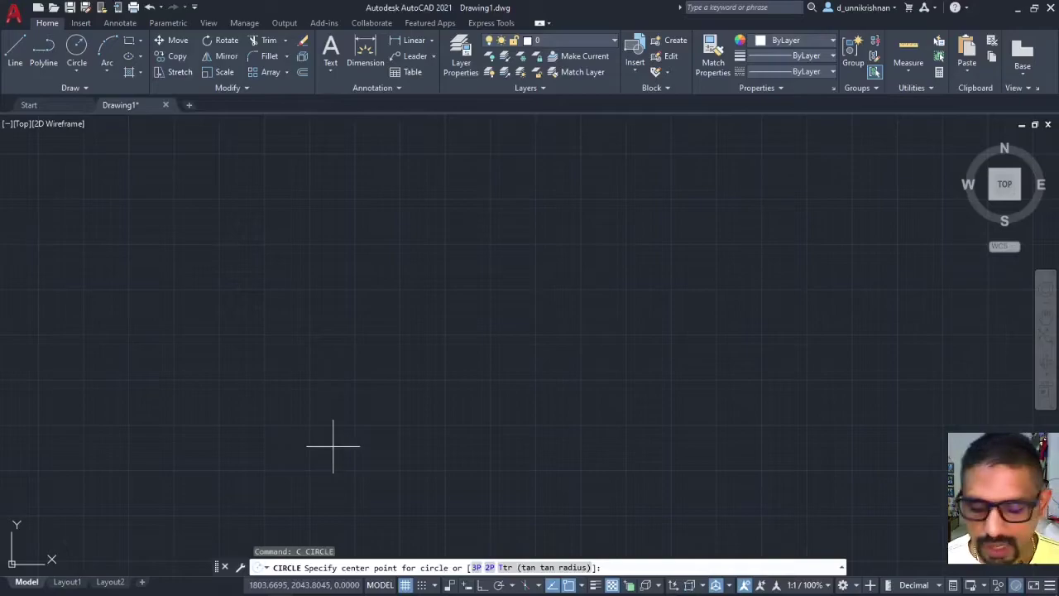
pyautogui.write('100,100')
pyautogui.press('Return')
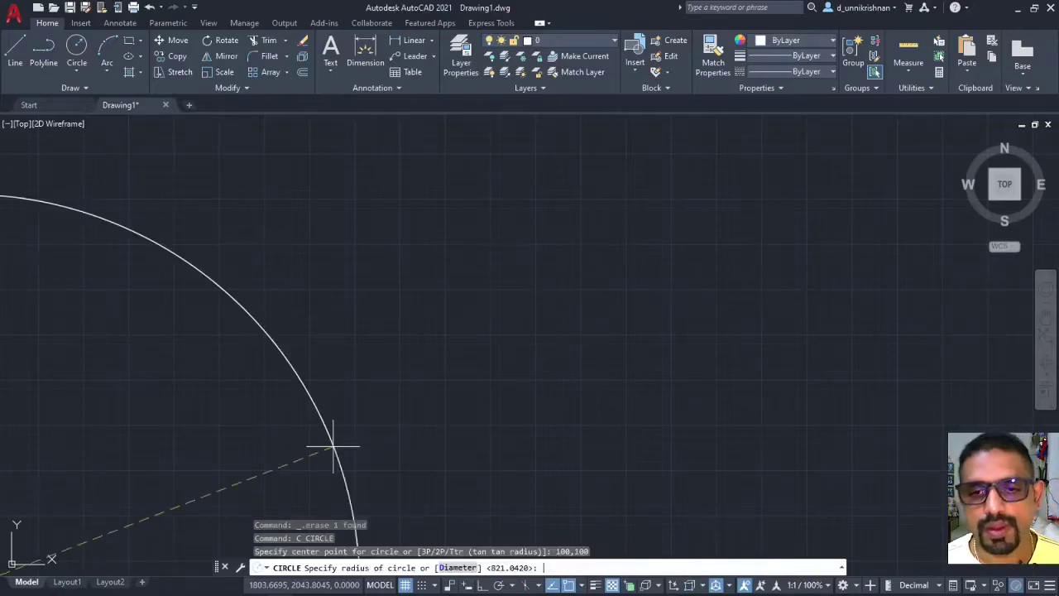
pyautogui.scroll(-5, 344, 444)
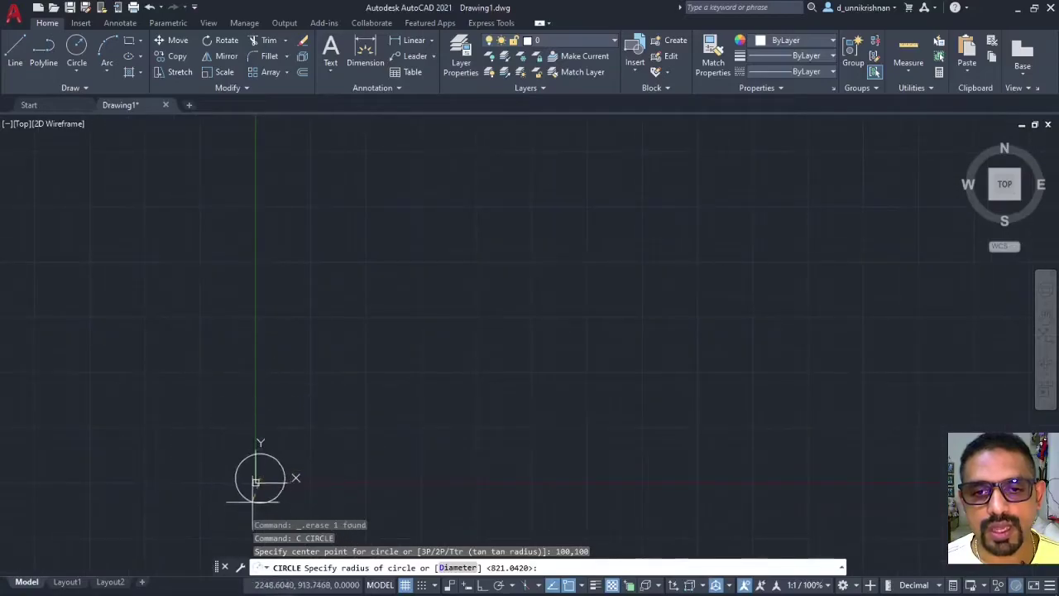
pyautogui.scroll(10, 255, 491)
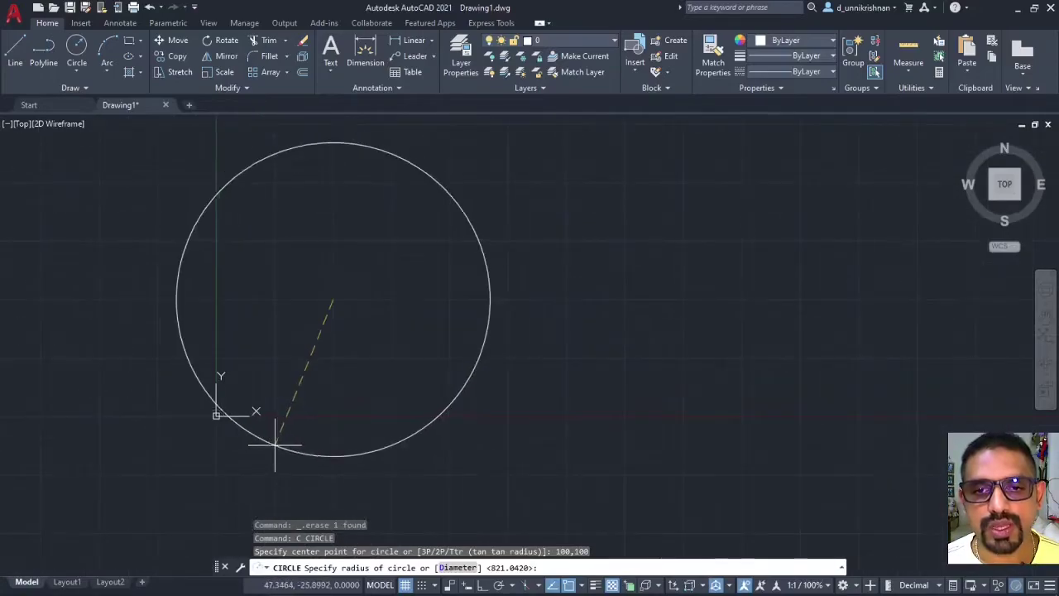
pyautogui.scroll(2, 284, 432)
pyautogui.scroll(-8, 284, 432)
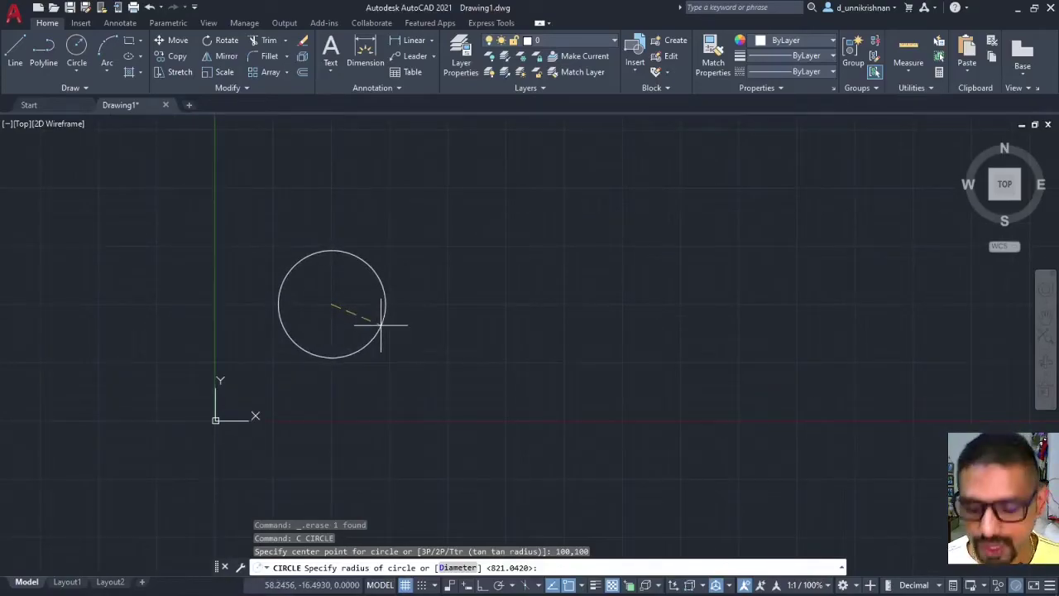
pyautogui.write('0')
pyautogui.press('Return')
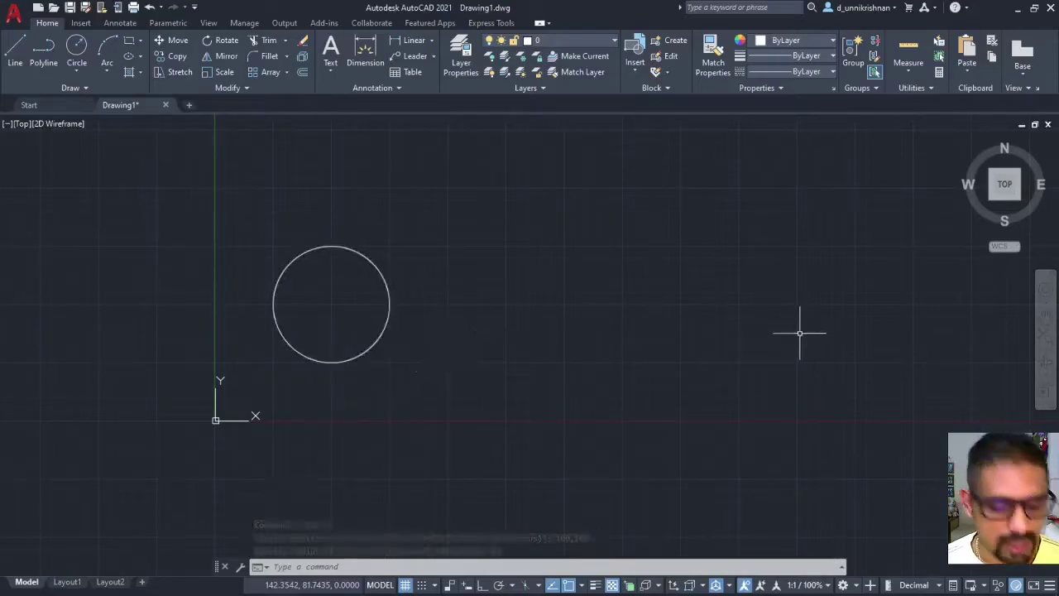
# - Draw a second circle centered at about 262,101, beside the first circle, using the Diameter option with a value of 100
pyautogui.write('c')
pyautogui.press('Return')
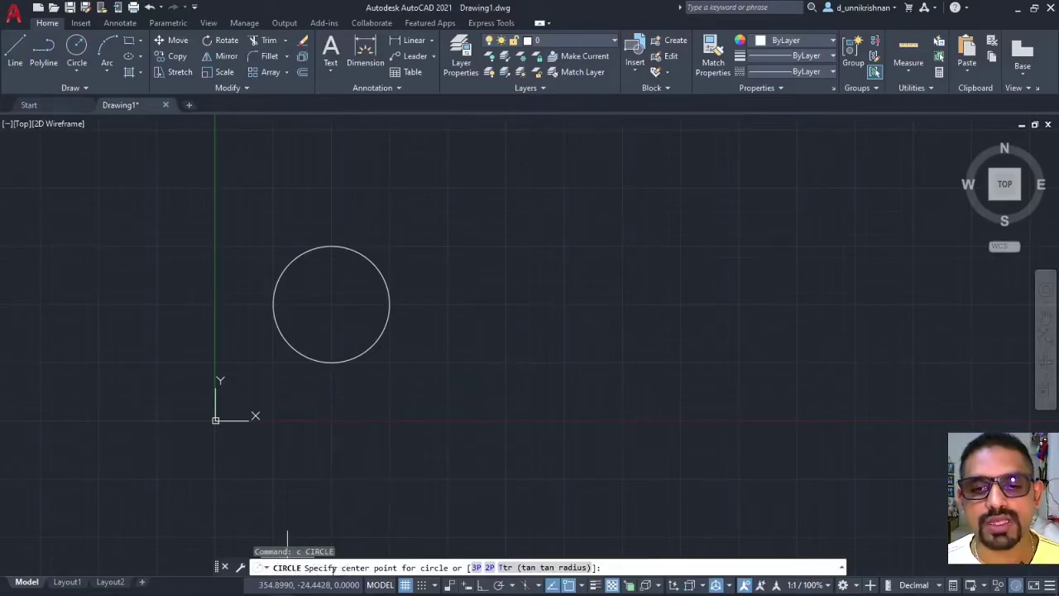
pyautogui.click(521, 303)
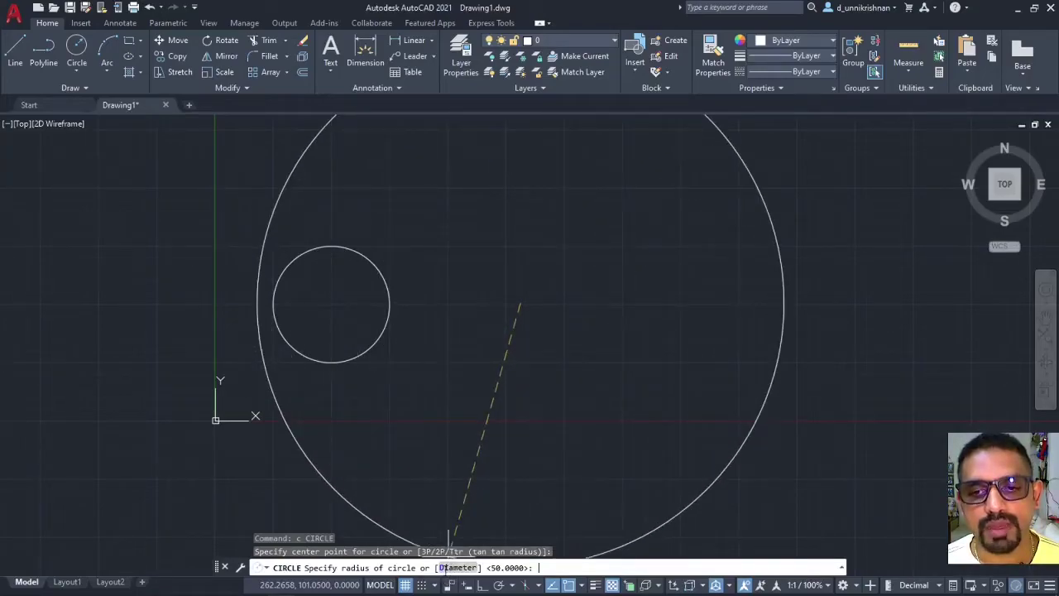
pyautogui.click(447, 570)
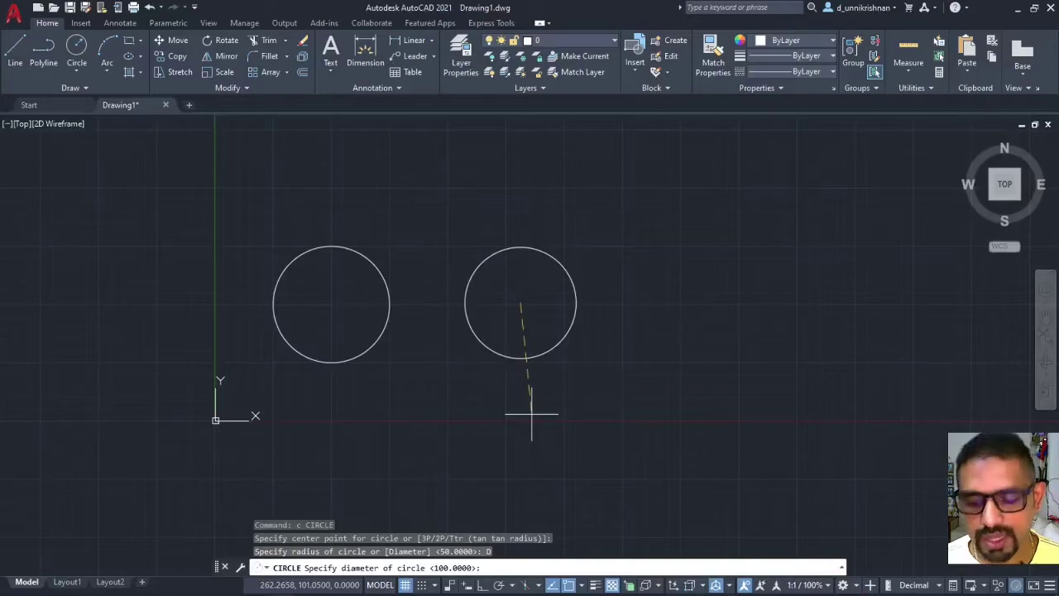
pyautogui.write('100')
pyautogui.press('Return')
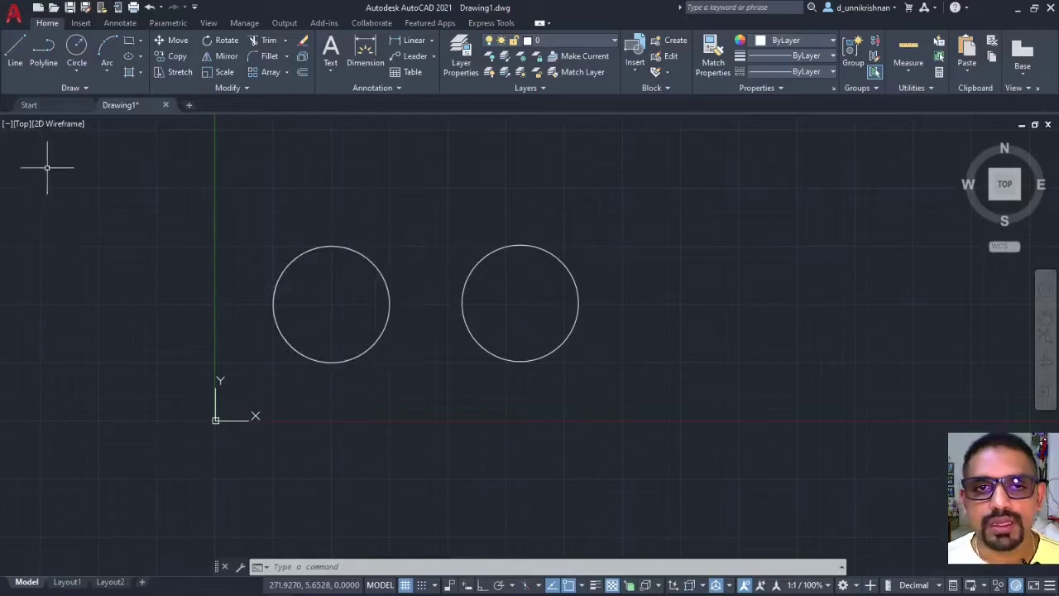
pyautogui.click(76, 72)
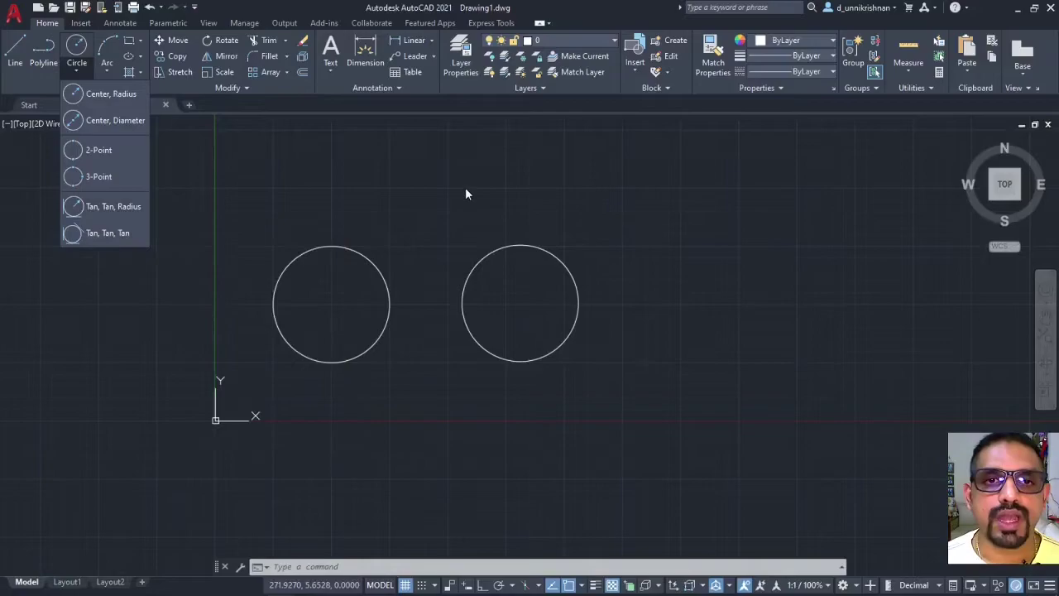
pyautogui.click(465, 193)
pyautogui.click(466, 184)
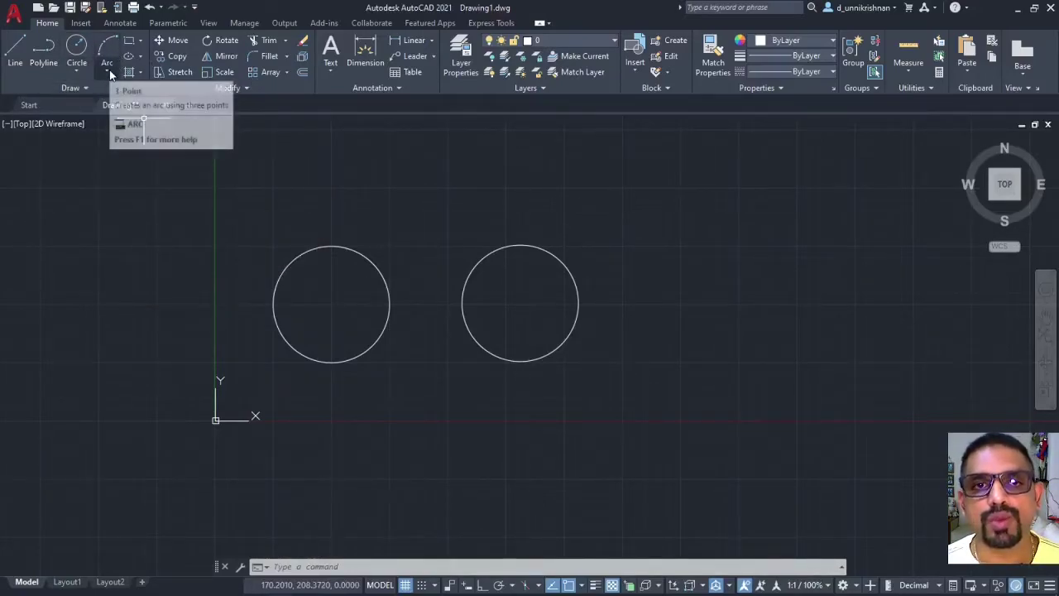
# - Draw a Center, Start, End arc centered between the circles, running clockwise below them from the second circle's center toward the first circle's center
pyautogui.click(111, 75)
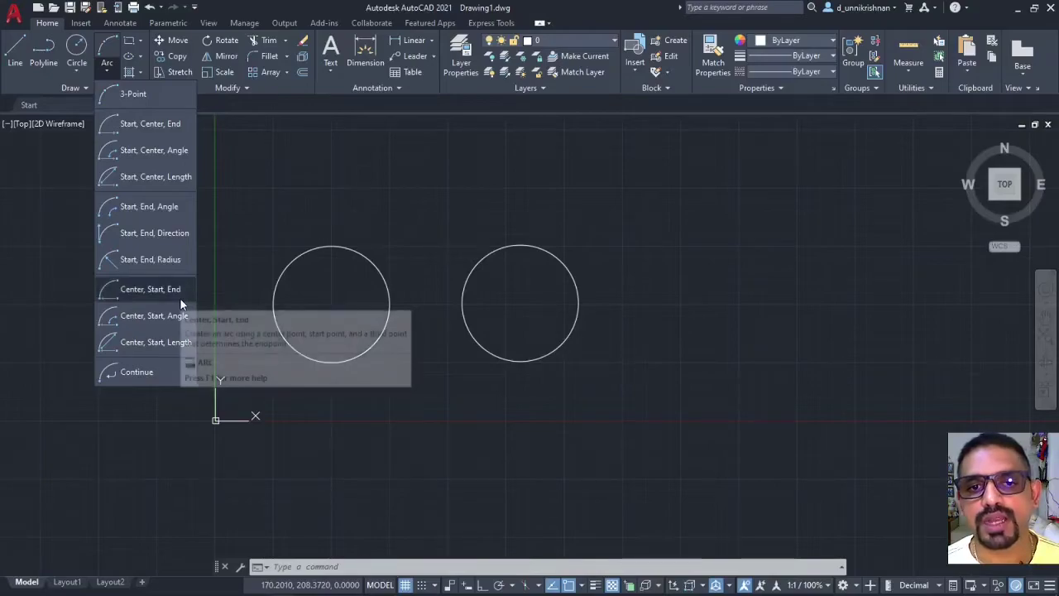
pyautogui.click(150, 289)
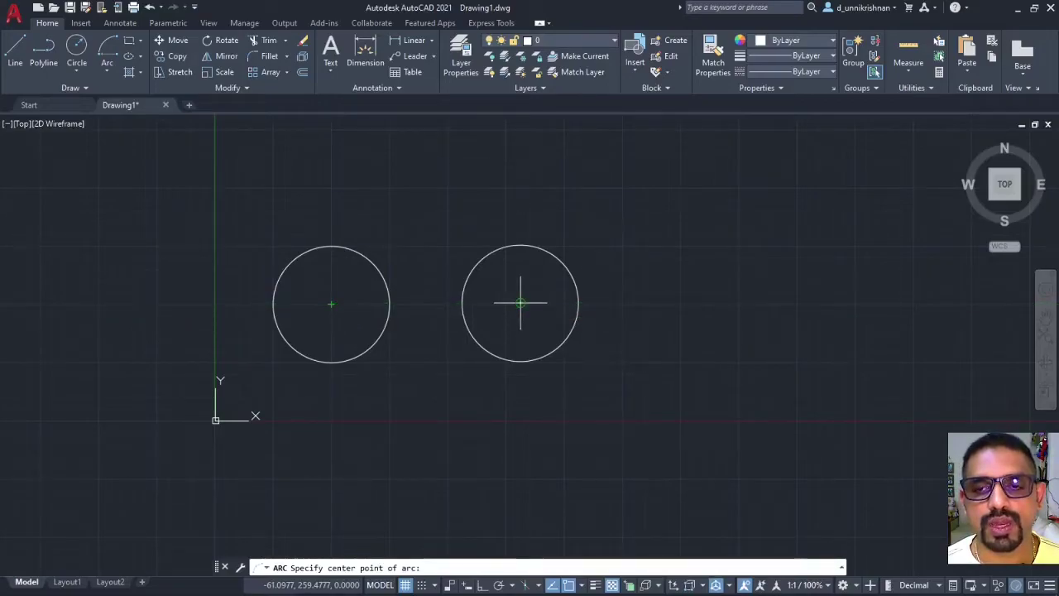
pyautogui.click(422, 304)
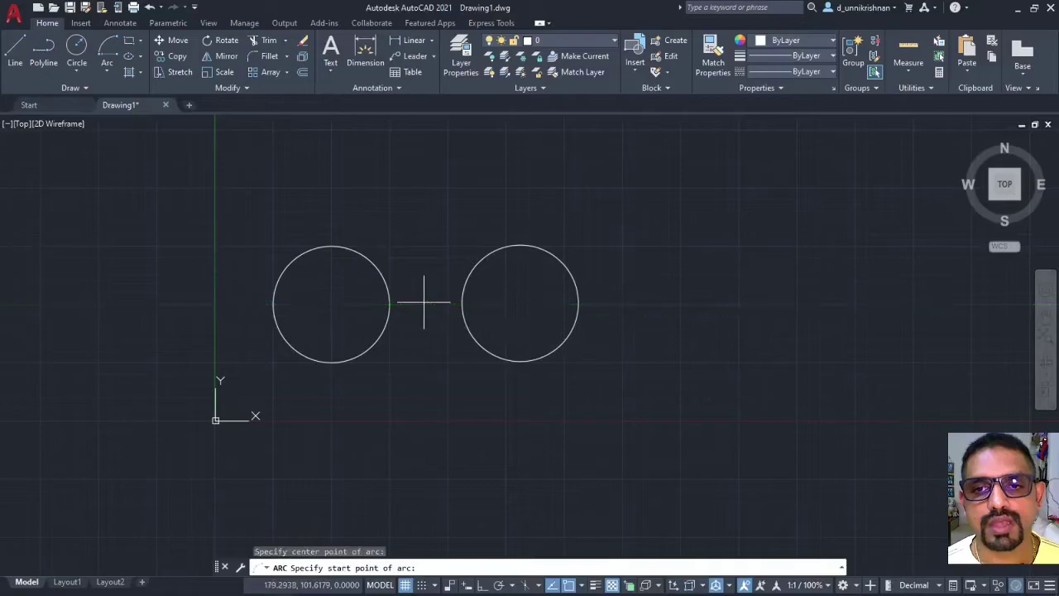
pyautogui.click(520, 302)
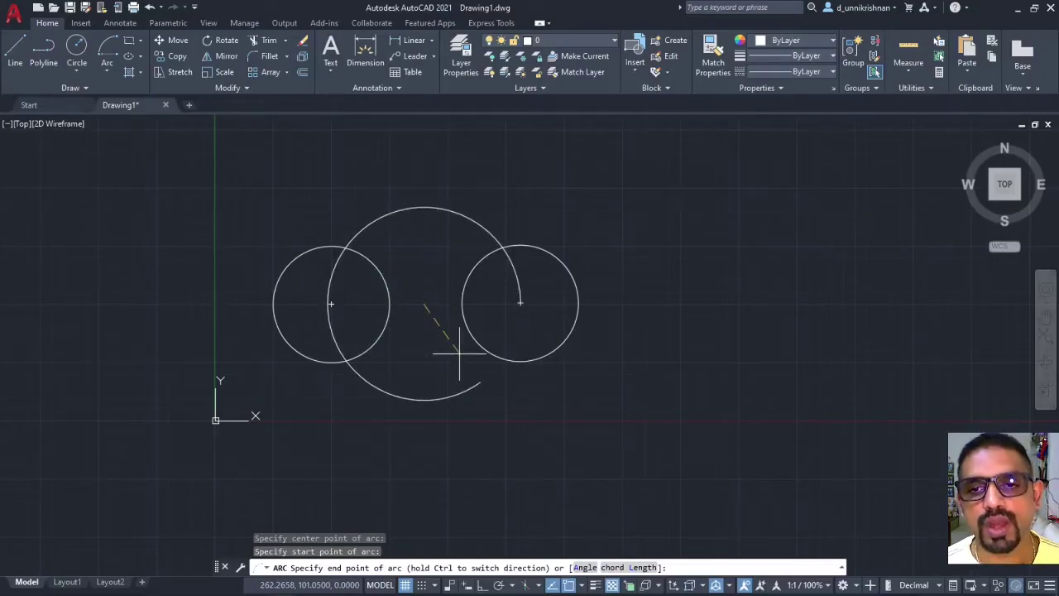
pyautogui.press('ctrl')
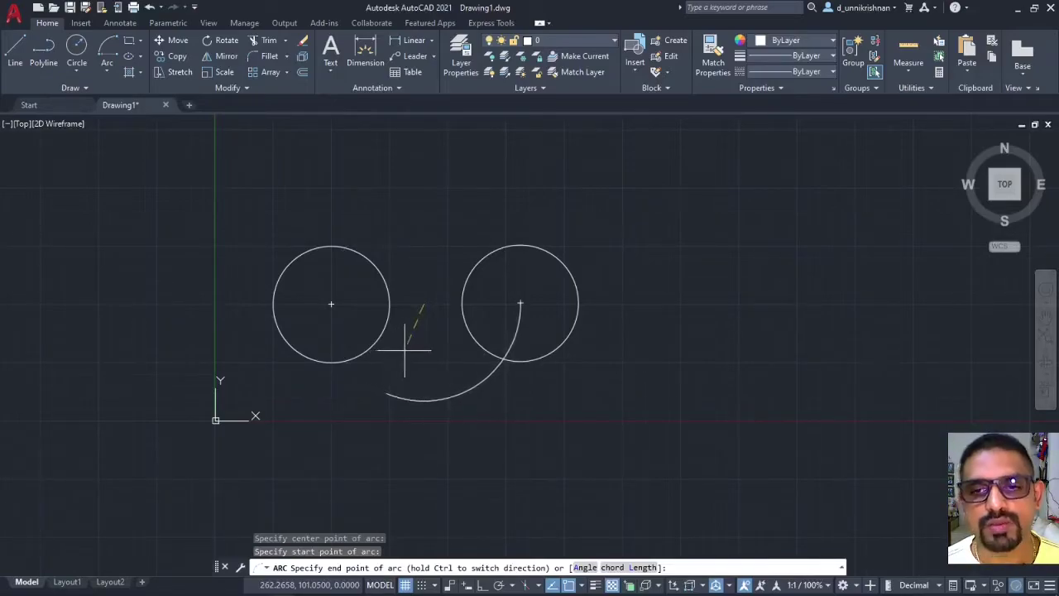
pyautogui.click(339, 304)
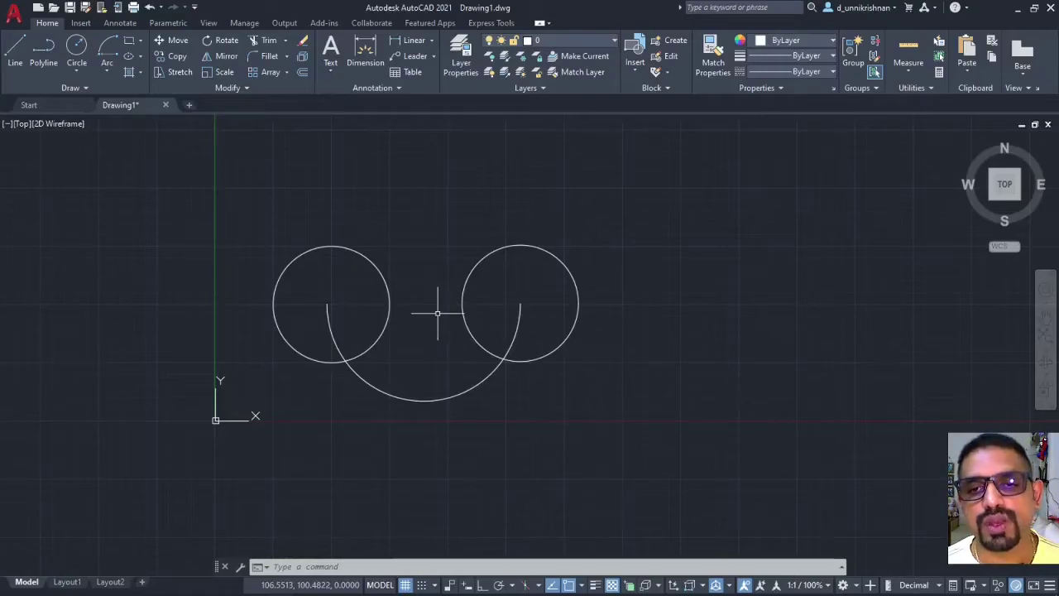
# - Erase both circles and the arc from the drawing
pyautogui.click(621, 405)
pyautogui.click(234, 235)
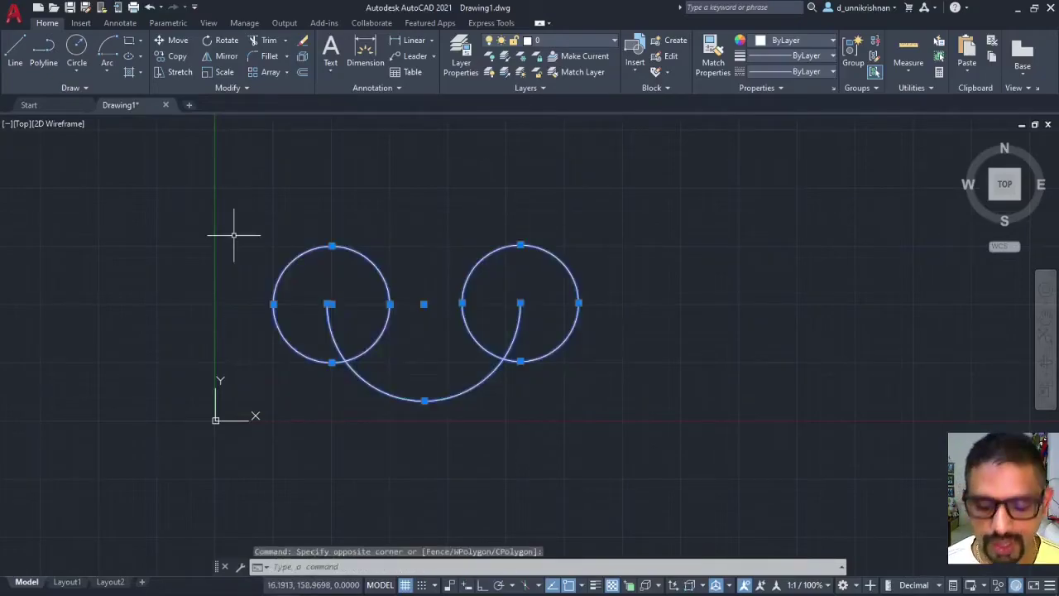
pyautogui.press('Delete')
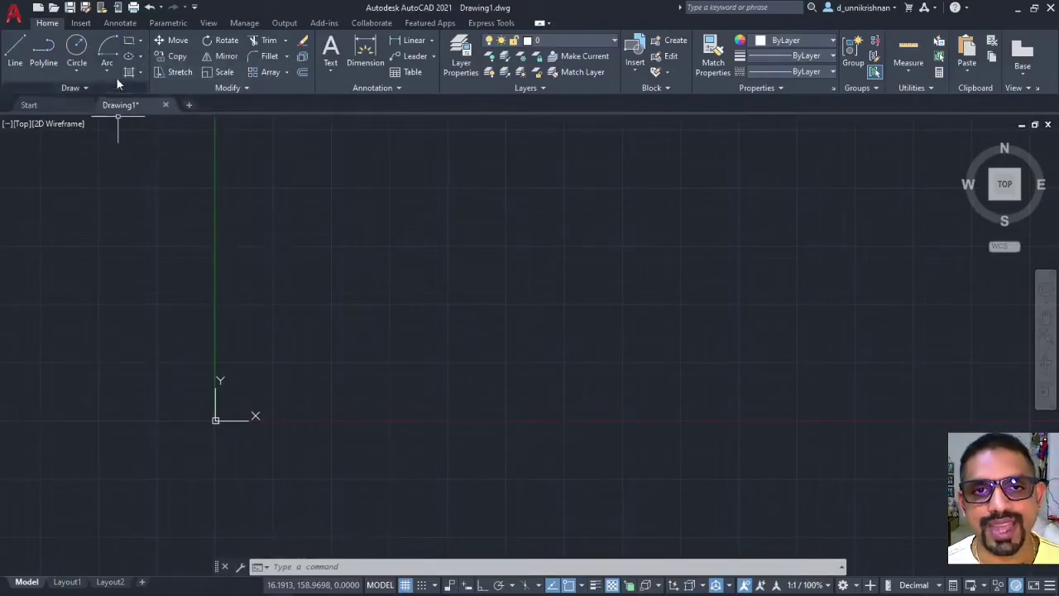
# - Draw a horizontal ellipse by its center at about 152,73, with half-axes of about 117 and 50 units
pyautogui.click(140, 56)
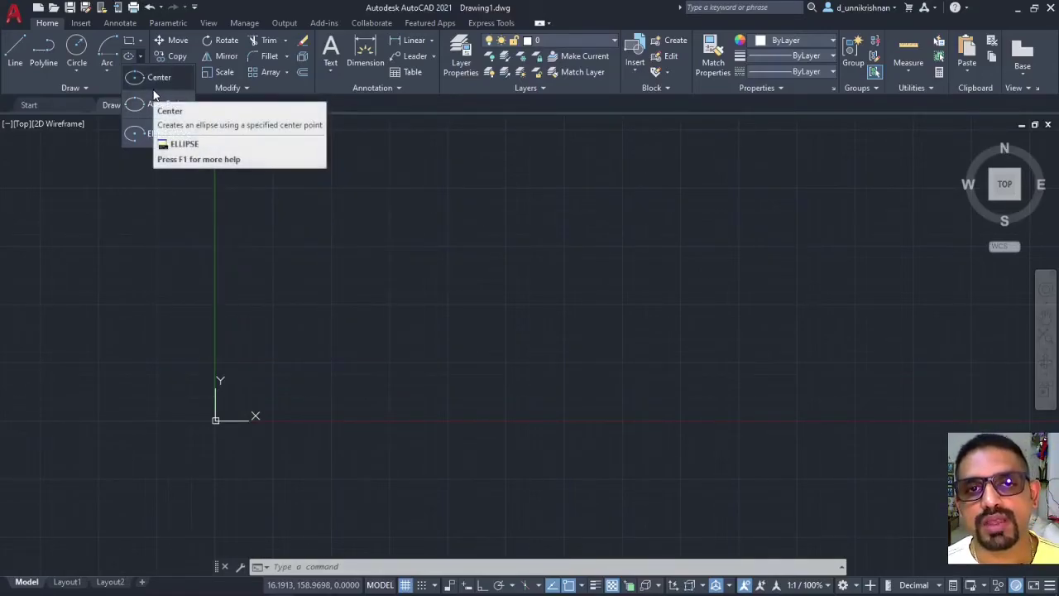
pyautogui.click(155, 83)
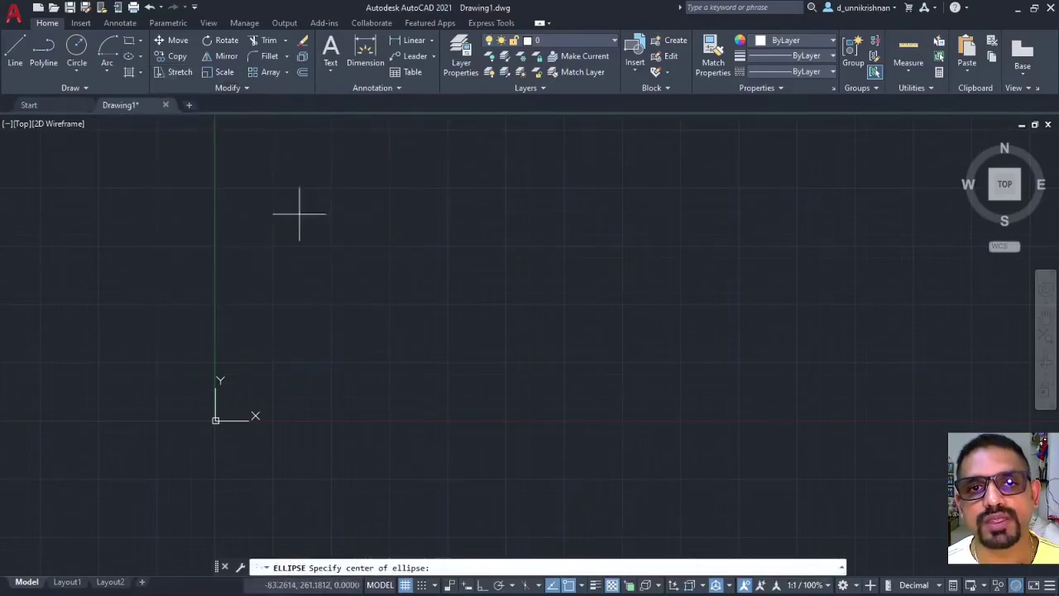
pyautogui.click(392, 336)
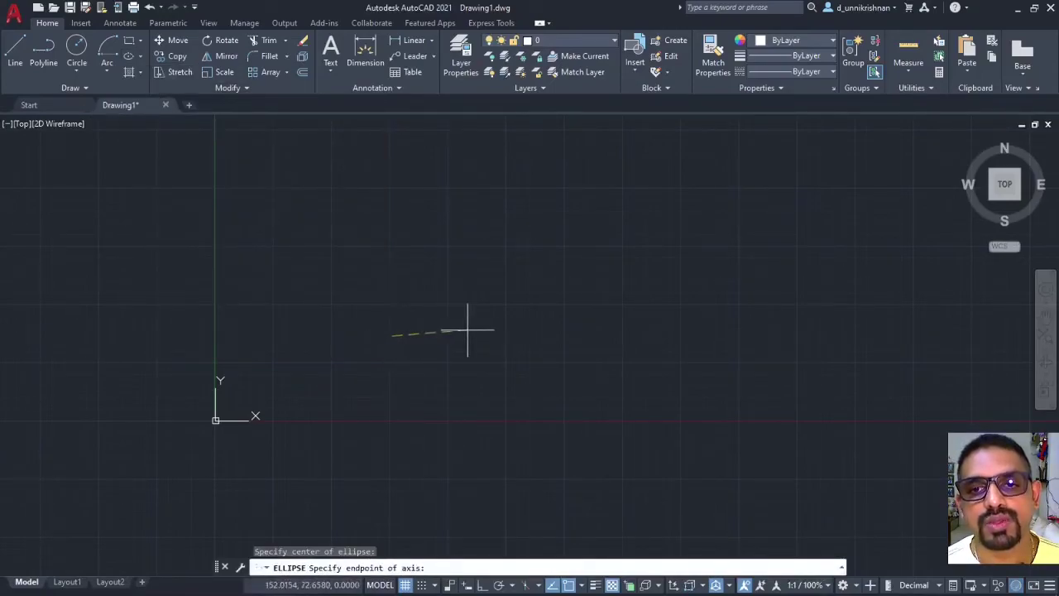
pyautogui.click(528, 336)
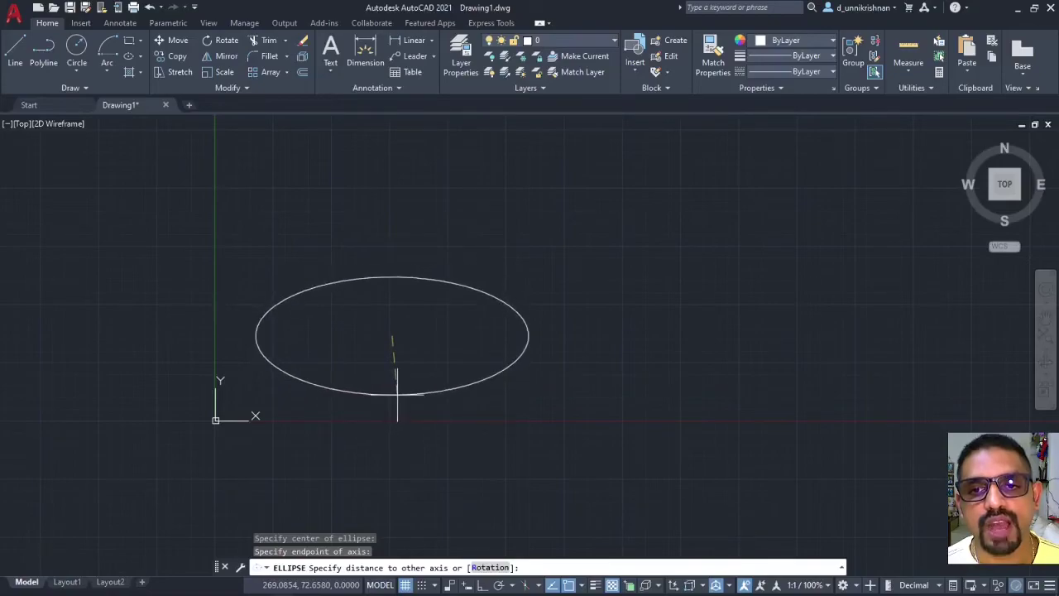
pyautogui.click(390, 394)
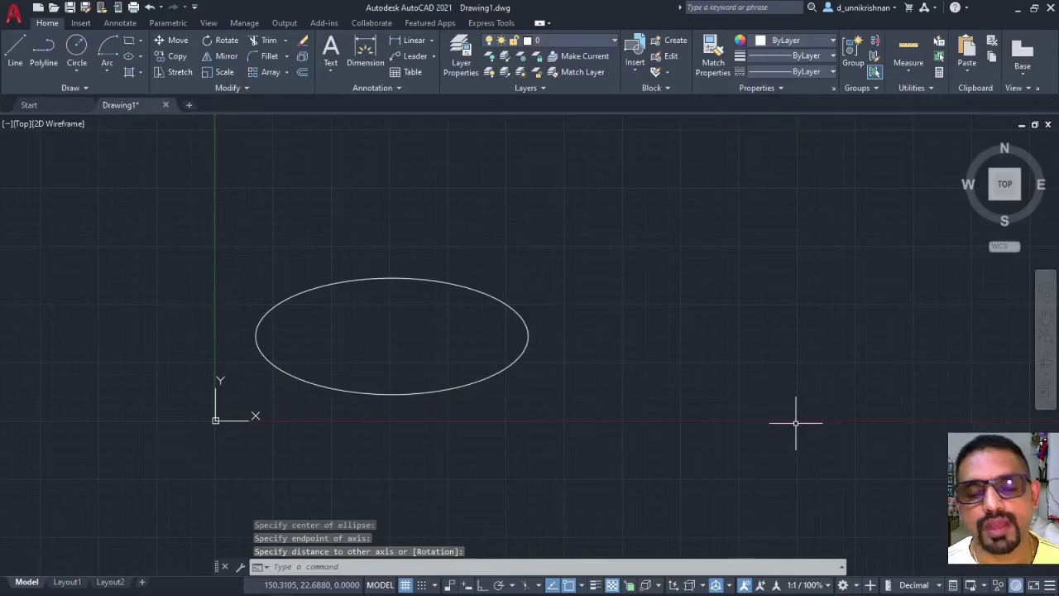
# - Draw a tilted Axis, End ellipse with axis endpoints at about 382,46 and 517,177 and another half-axis of about 44 units
pyautogui.click(139, 57)
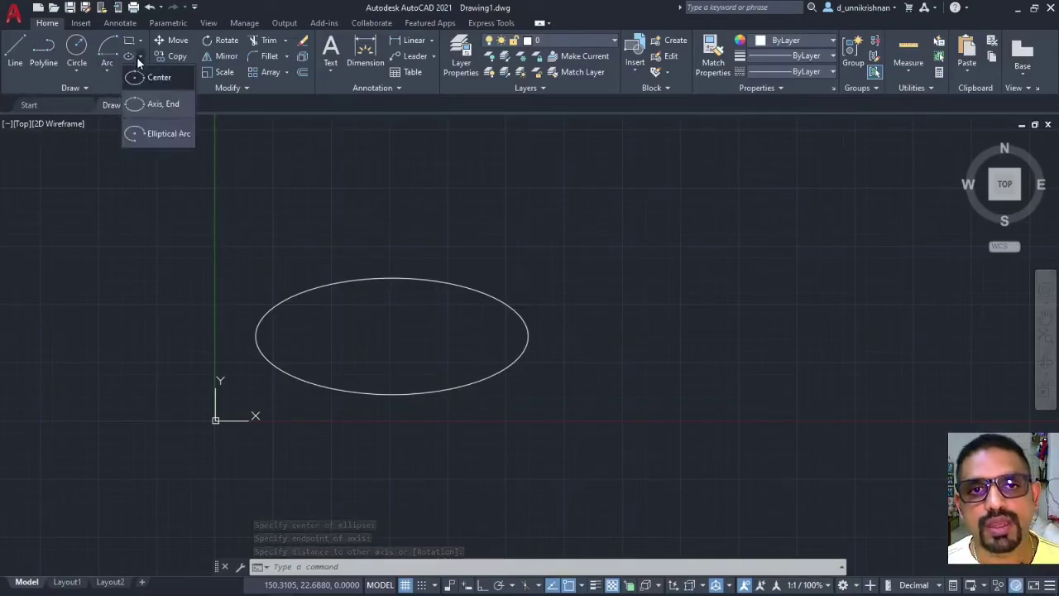
pyautogui.click(157, 104)
pyautogui.click(662, 366)
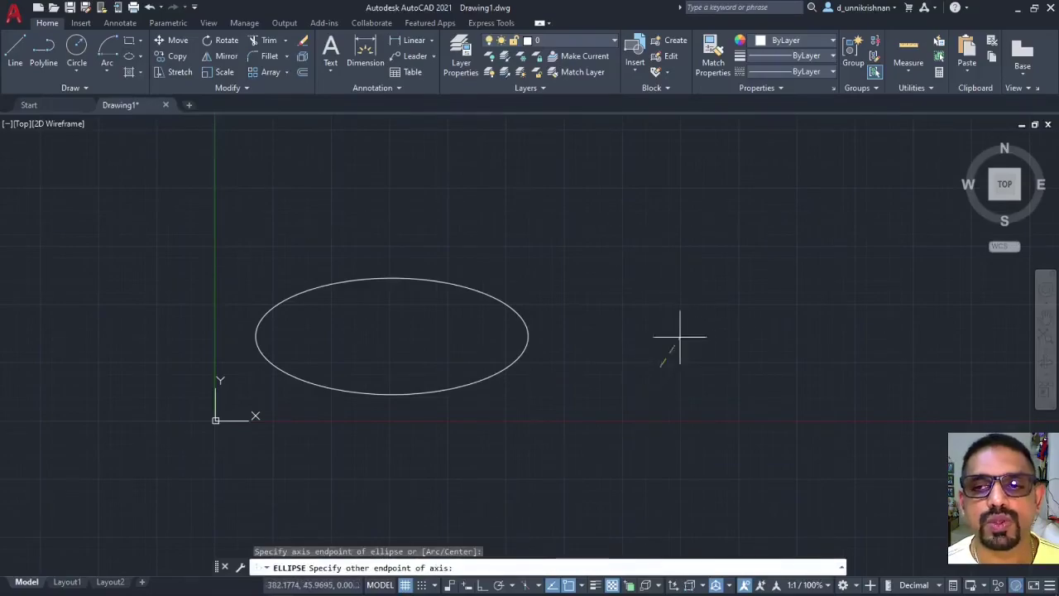
pyautogui.click(817, 215)
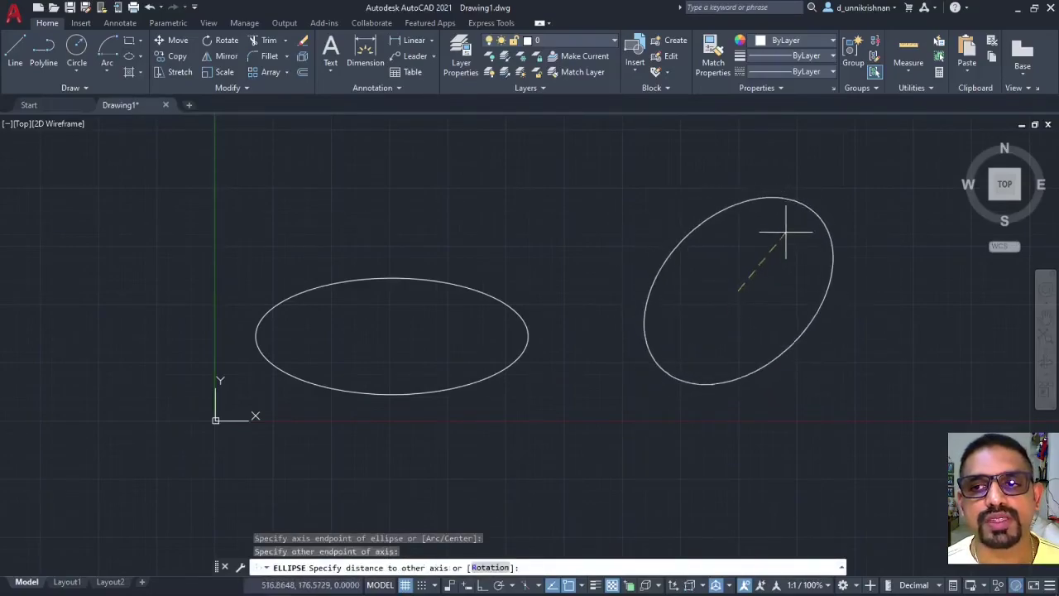
pyautogui.click(700, 257)
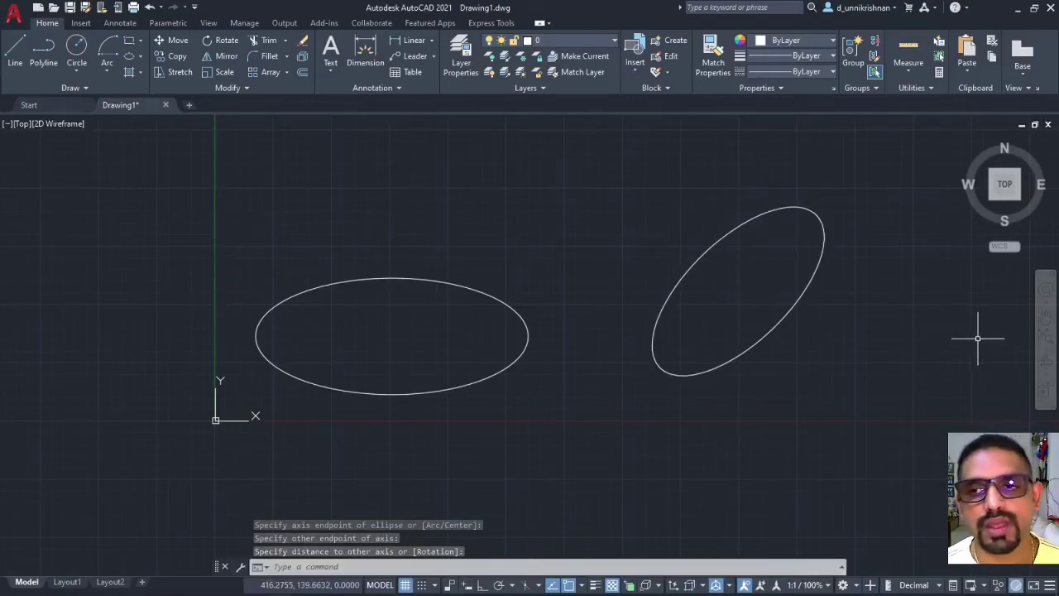
# - Draw a narrow upright Axis, End ellipse with axis endpoints at about 163,194 and 217,195, its lower end reaching the horizontal ellipse's upper edge
pyautogui.click(129, 56)
pyautogui.click(405, 195)
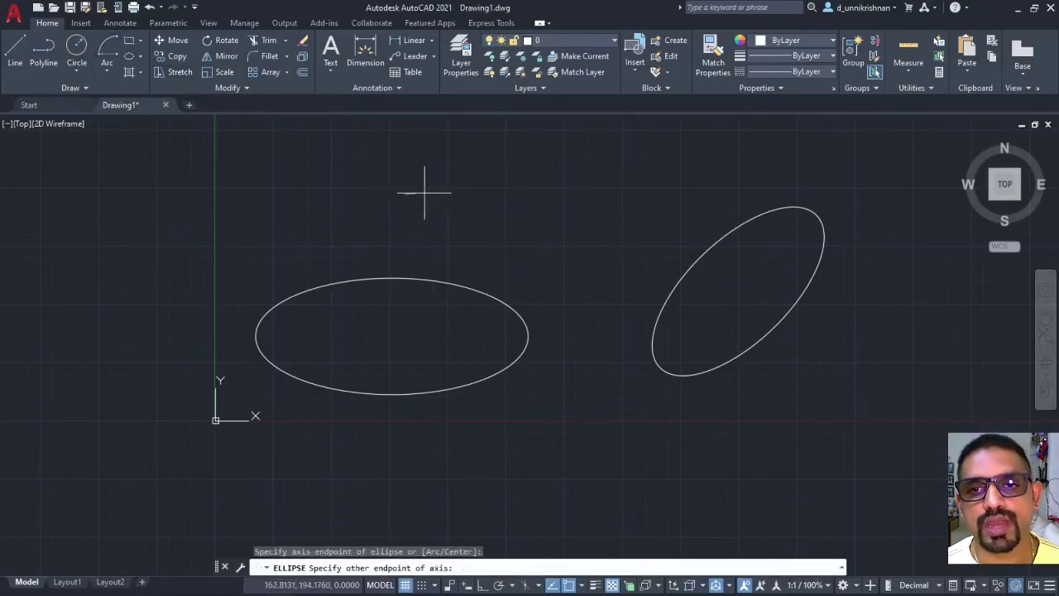
pyautogui.click(469, 194)
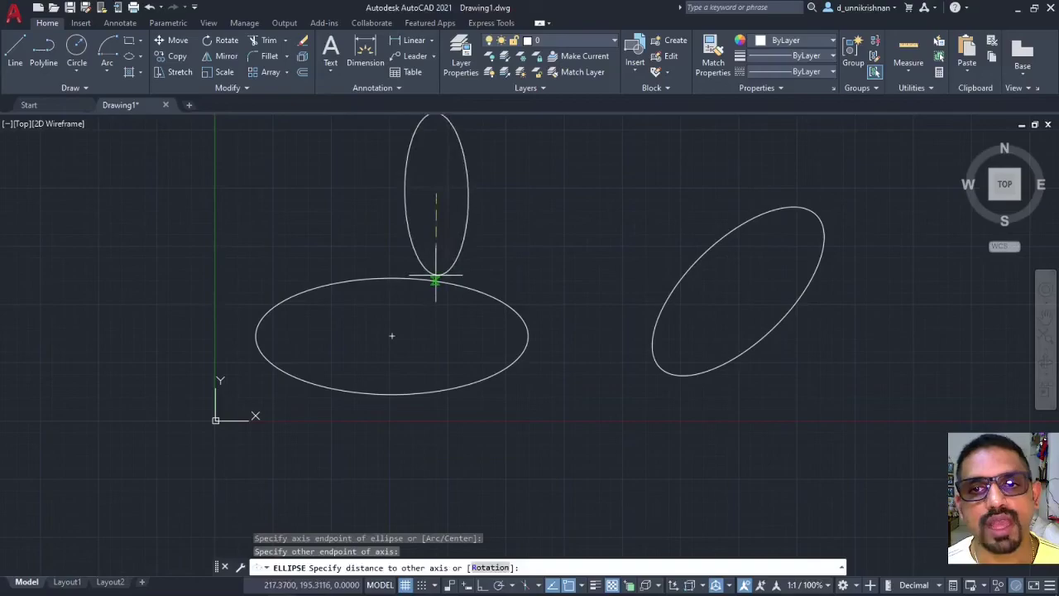
pyautogui.click(436, 283)
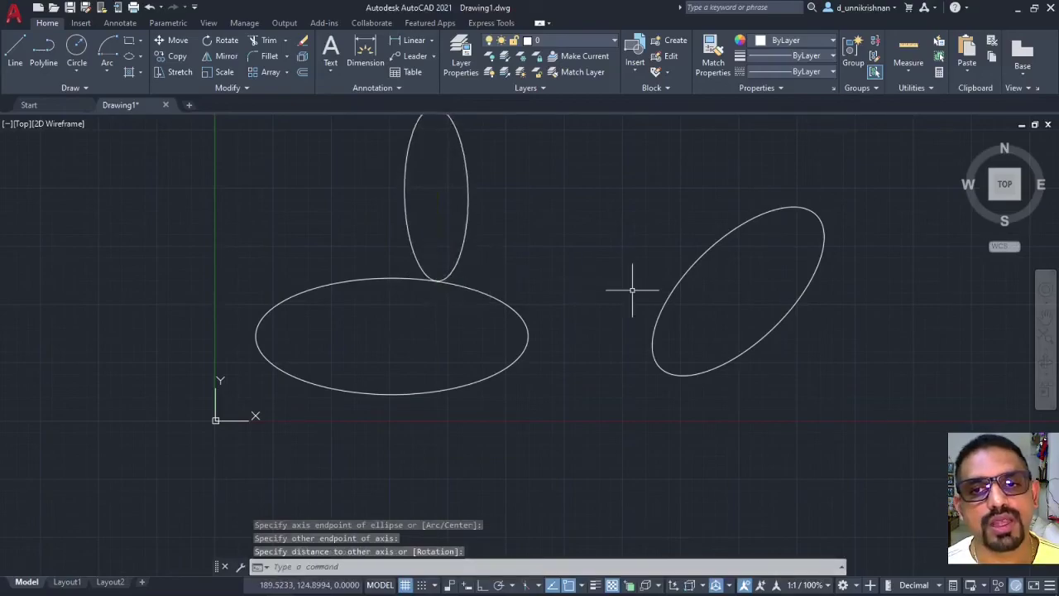